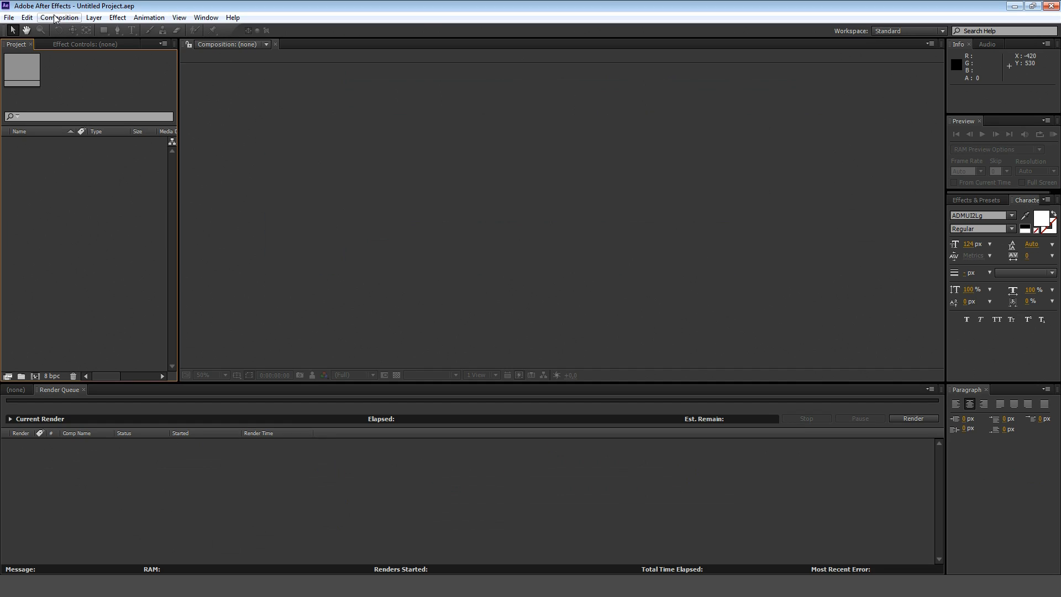
- Create Comp 1 at 1920x800 square pixels, 23.976 fps, duration 0:00:11:00
left_click(56, 18)
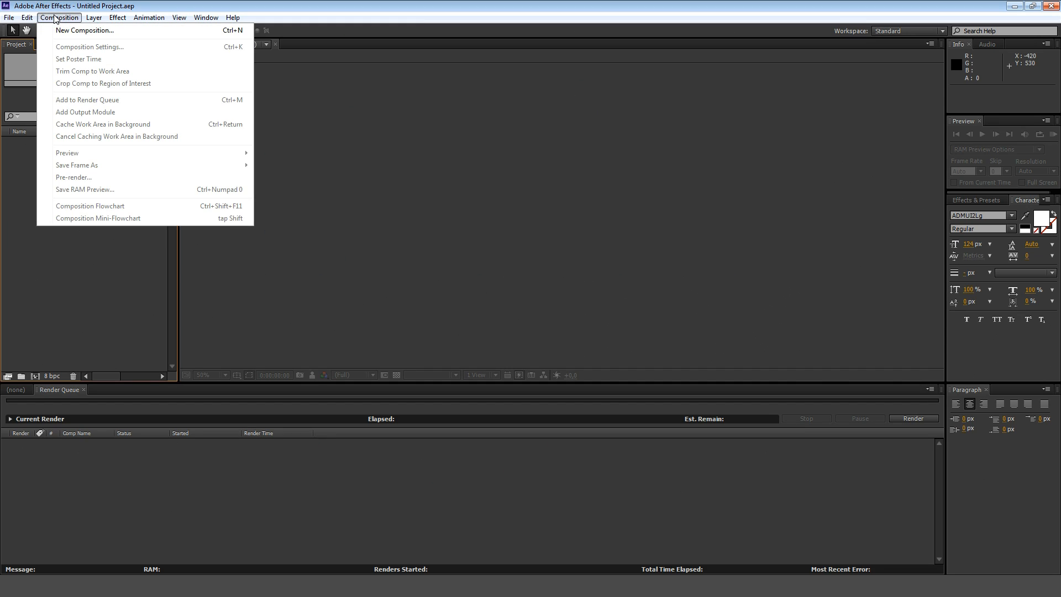
left_click(60, 31)
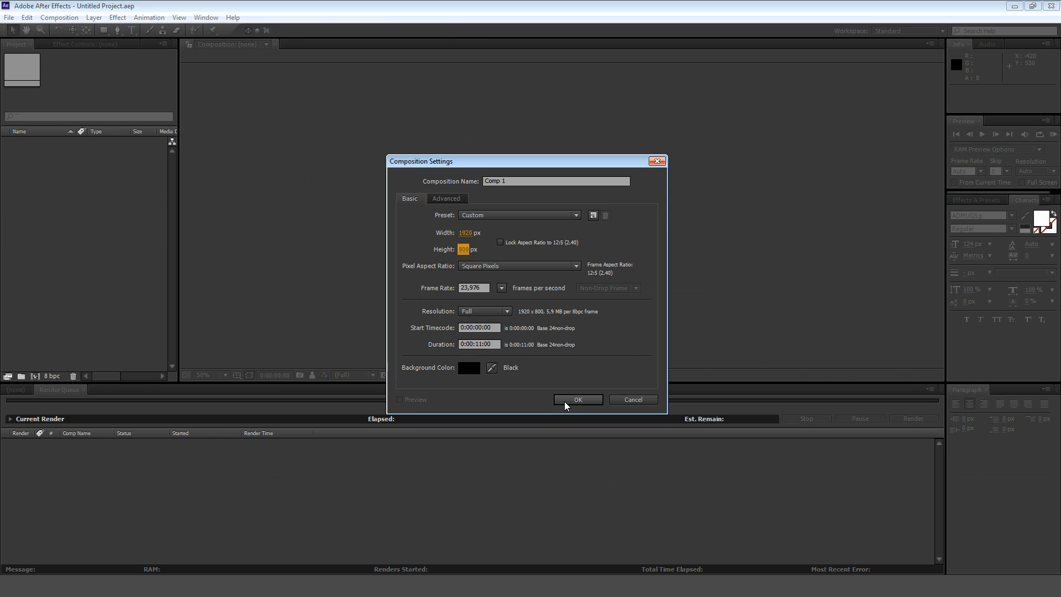
left_click(565, 402)
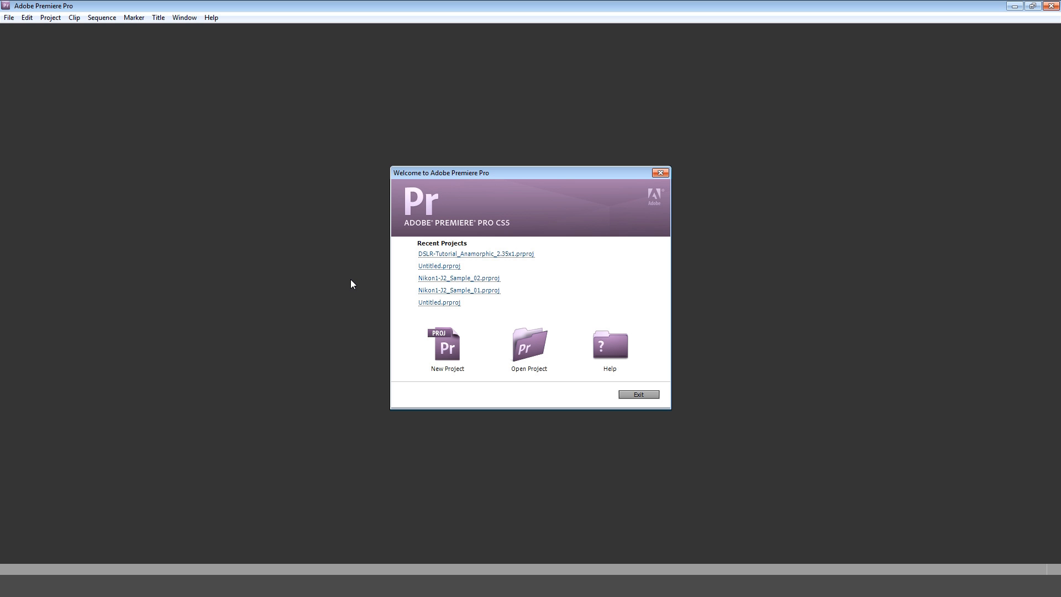
- Create a new project with Sequence 01 from the DSLR 1080p24 preset, vertical frame size 800
left_click(445, 342)
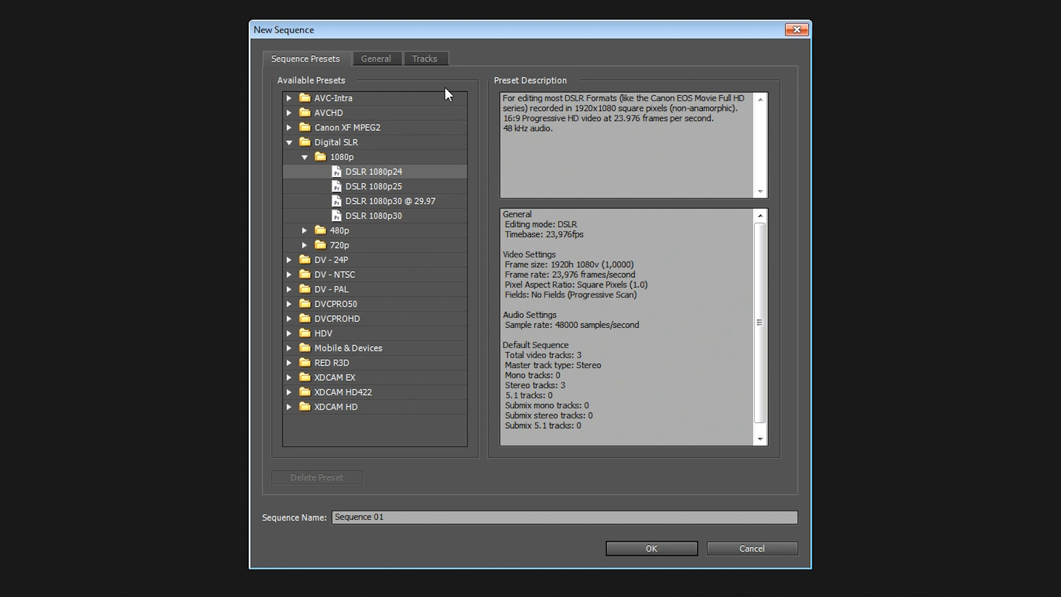
left_click(374, 59)
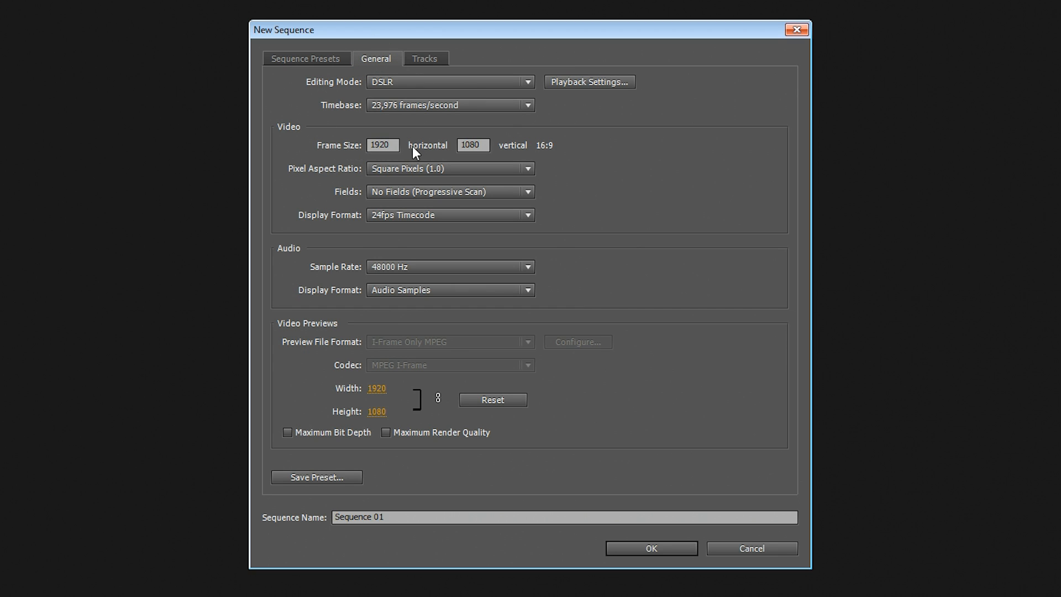
type("8")
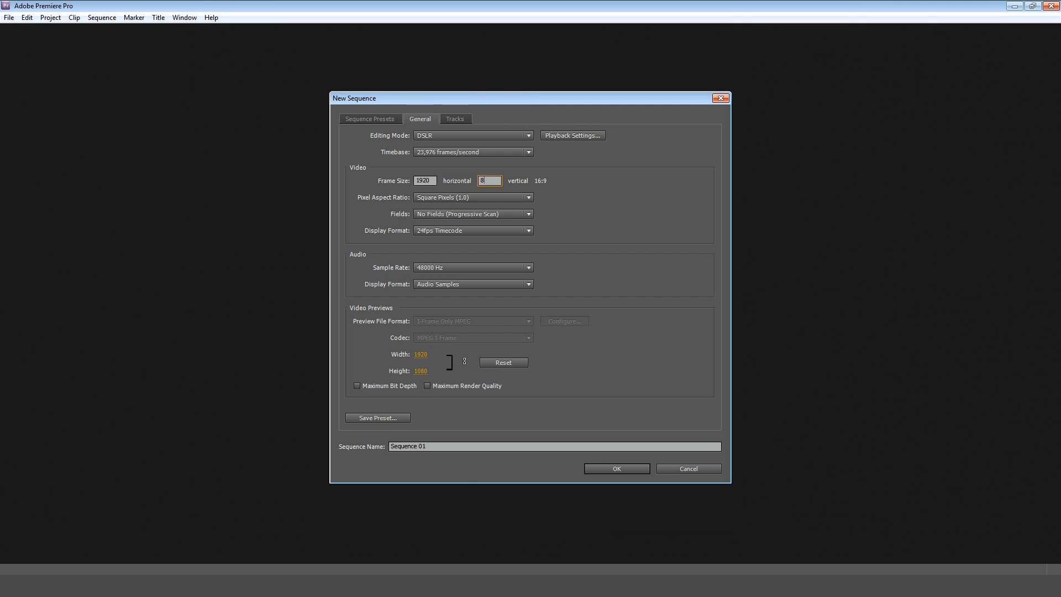
type("00")
key("Tab")
left_click(604, 471)
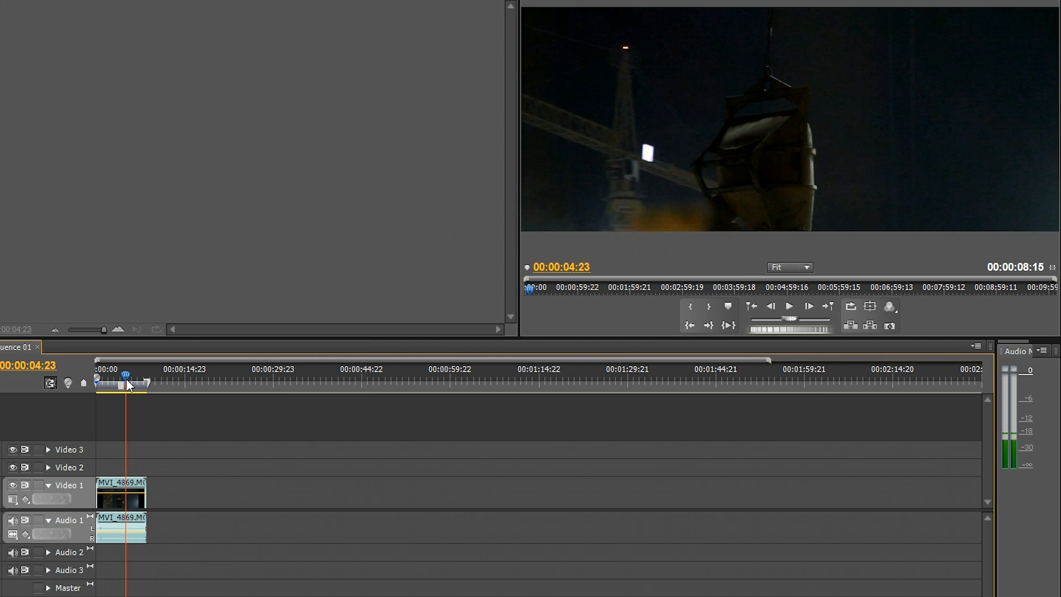
- Scrub the playhead through the crane clip to preview the letterboxed night shot
left_click_drag(134, 379, 101, 390)
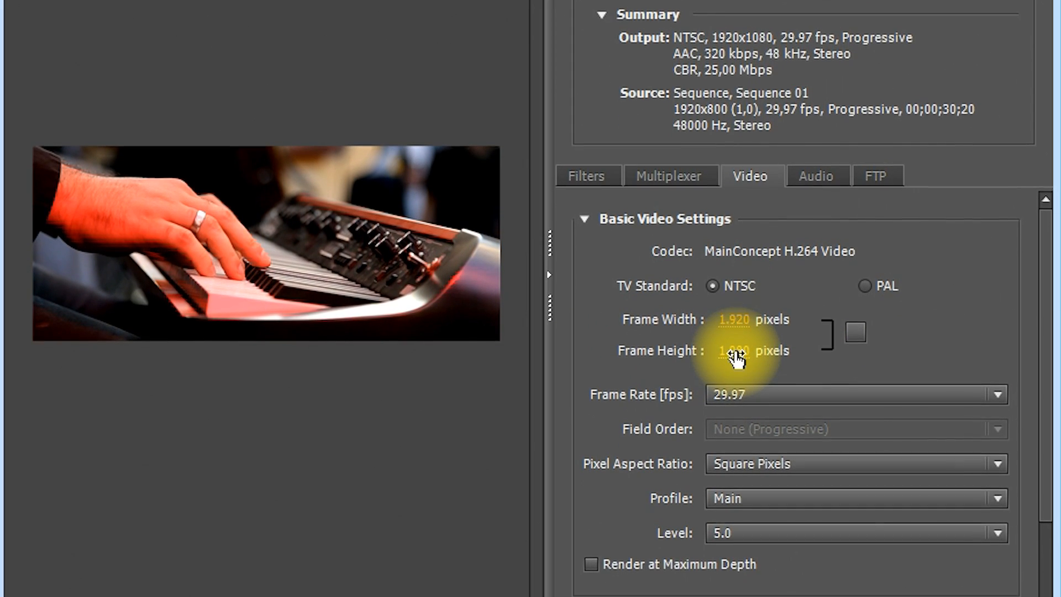
- Set the H.264 export Frame Height to 800 so the output reads 1920x800
left_click(733, 355)
type("800")
key("Return")
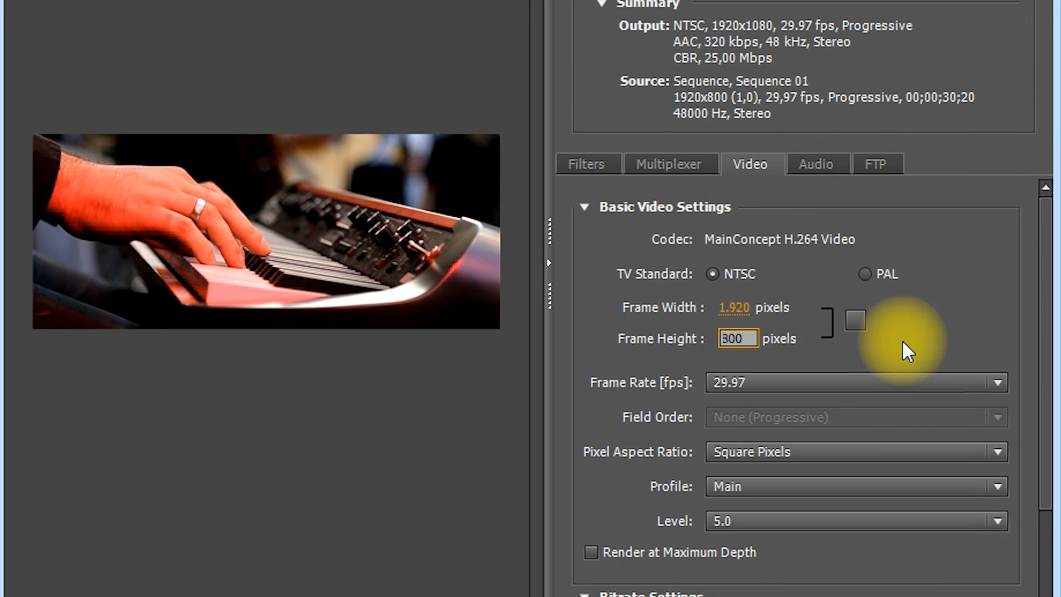